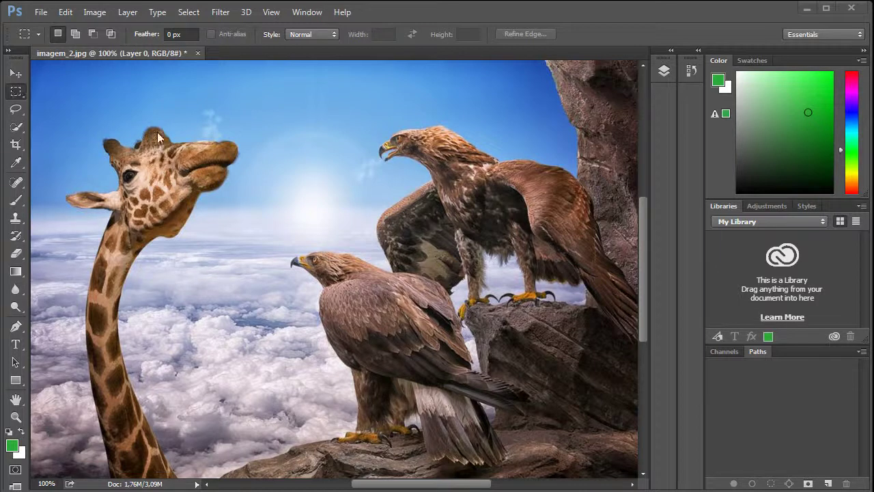
# Drag a 280 × 220 px rectangular marquee around the giraffe's head and nearby sky.
pyautogui.moveTo(64, 104); pyautogui.dragTo(280, 254)
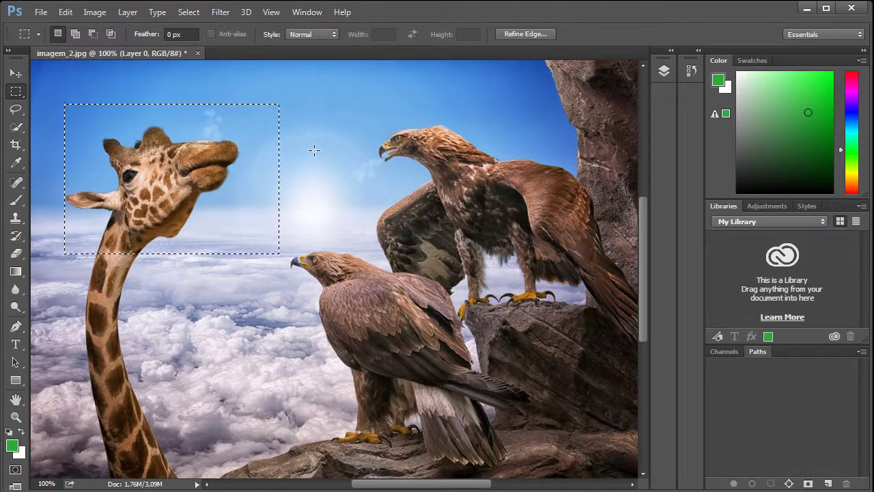
# Deselect the rectangle and choose the freehand Lasso Tool from the lasso flyout.
pyautogui.click(329, 158)
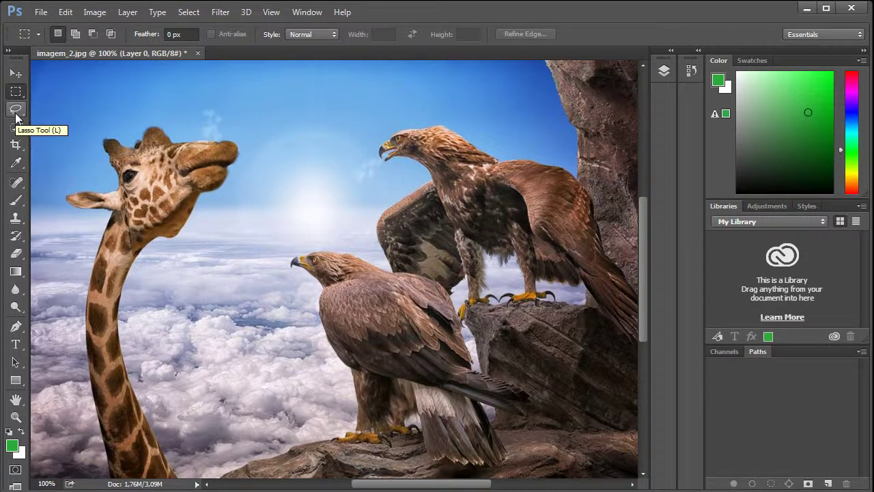
pyautogui.moveTo(16, 117); pyautogui.dragTo(63, 110)
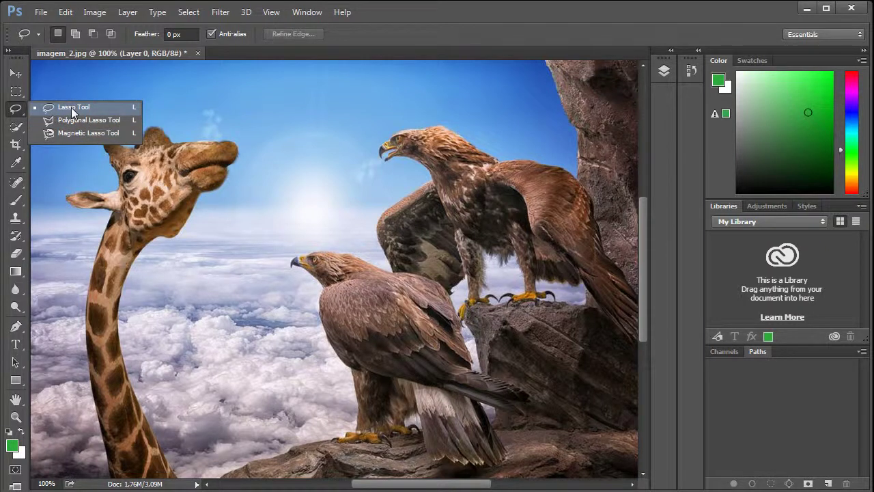
pyautogui.click(65, 107)
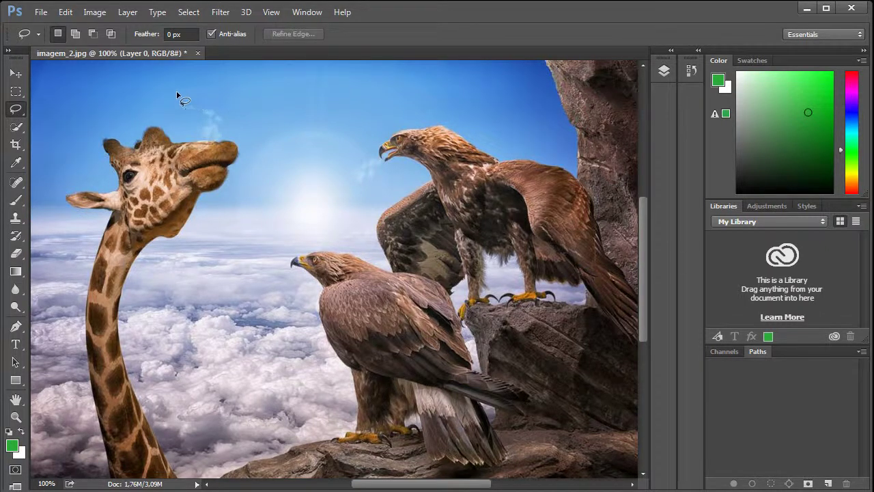
# Drag a loose freehand Lasso loop around the giraffe's head through the sky.
pyautogui.moveTo(183, 86); pyautogui.dragTo(193, 91)
pyautogui.moveTo(132, 101)
pyautogui.mouseDown()
pyautogui.moveTo(47, 171)
pyautogui.moveTo(49, 198)
pyautogui.moveTo(71, 239)
pyautogui.moveTo(143, 267)
pyautogui.moveTo(207, 250)
pyautogui.moveTo(264, 203)
pyautogui.moveTo(271, 180)
pyautogui.moveTo(254, 113)
pyautogui.moveTo(228, 90)
pyautogui.moveTo(200, 91)
pyautogui.mouseUp()
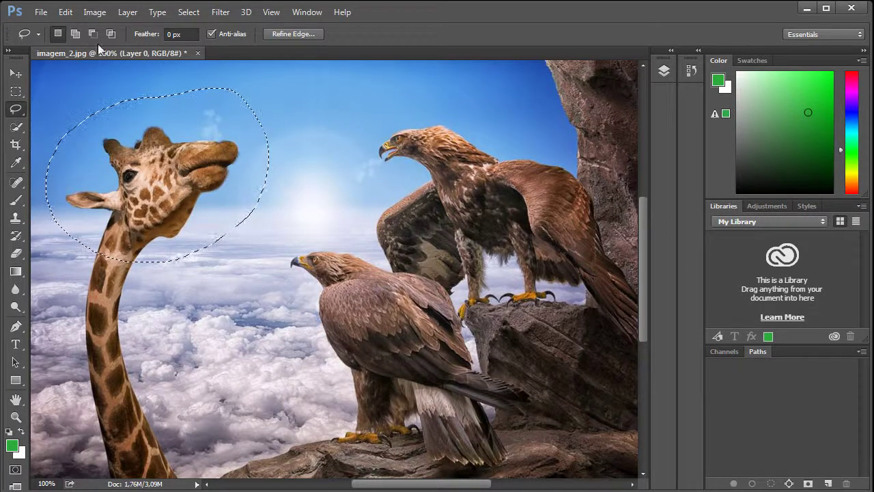
# Add sky on the right, subtract an area near the mouth, then deselect with Ctrl+D.
pyautogui.click(75, 35)
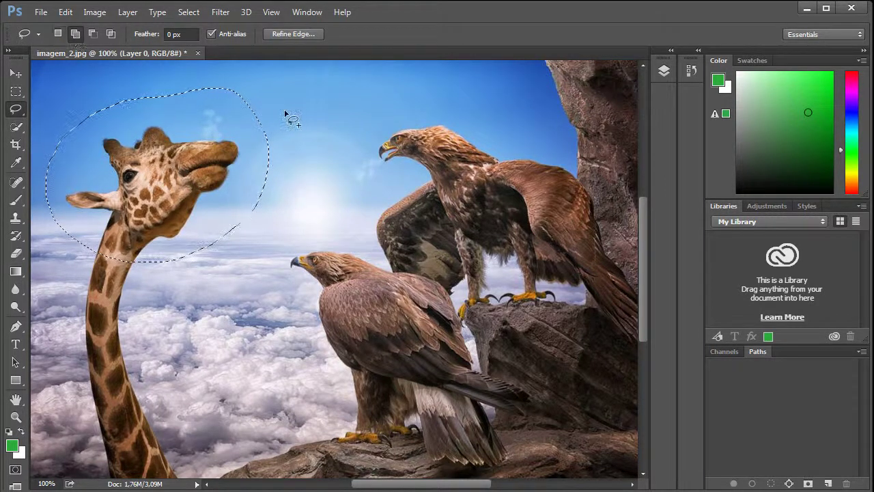
pyautogui.moveTo(294, 111)
pyautogui.mouseDown()
pyautogui.moveTo(201, 82)
pyautogui.moveTo(190, 94)
pyautogui.moveTo(201, 117)
pyautogui.moveTo(239, 141)
pyautogui.moveTo(277, 142)
pyautogui.moveTo(302, 129)
pyautogui.moveTo(303, 109)
pyautogui.mouseUp()
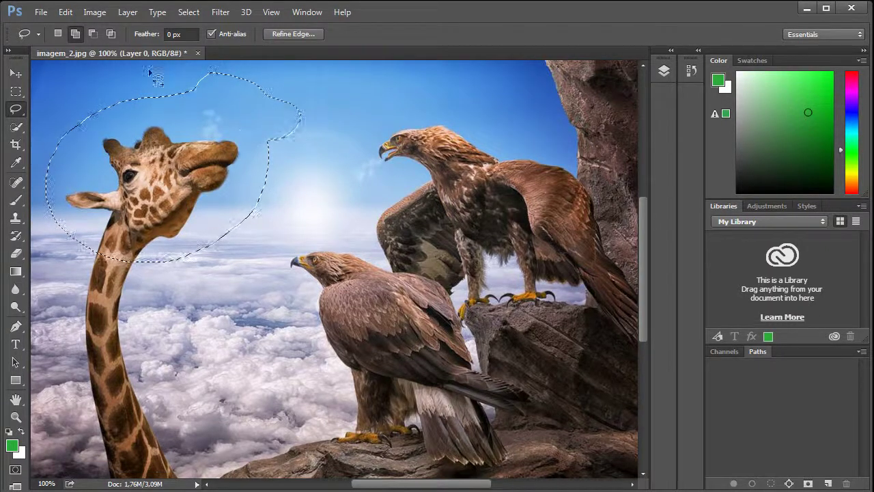
pyautogui.click(93, 34)
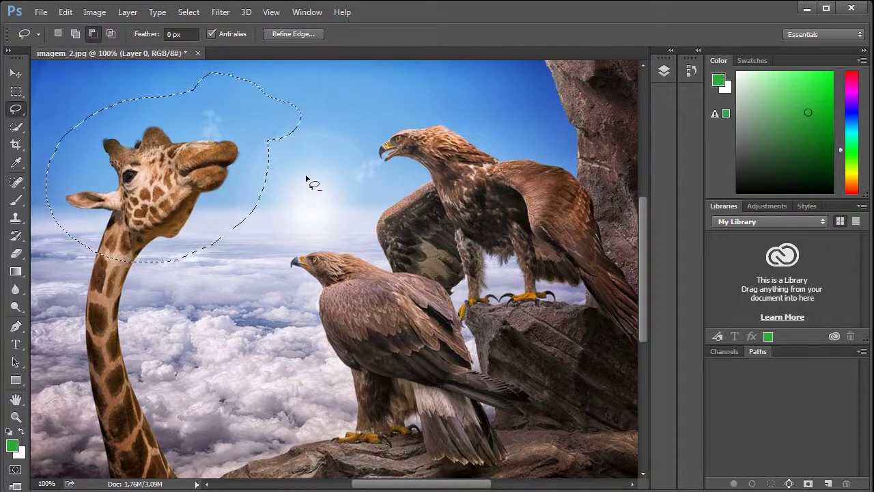
pyautogui.moveTo(305, 175)
pyautogui.mouseDown()
pyautogui.moveTo(240, 179)
pyautogui.moveTo(318, 219)
pyautogui.mouseUp()
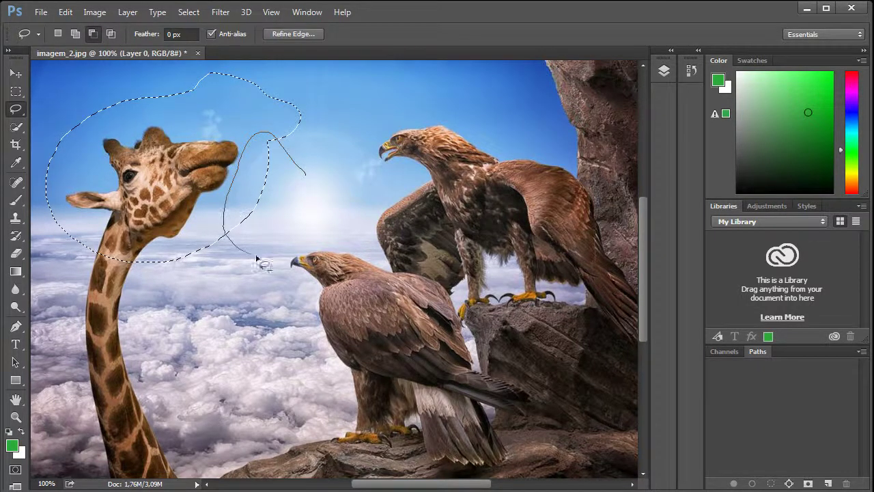
pyautogui.moveTo(317, 219); pyautogui.dragTo(308, 178)
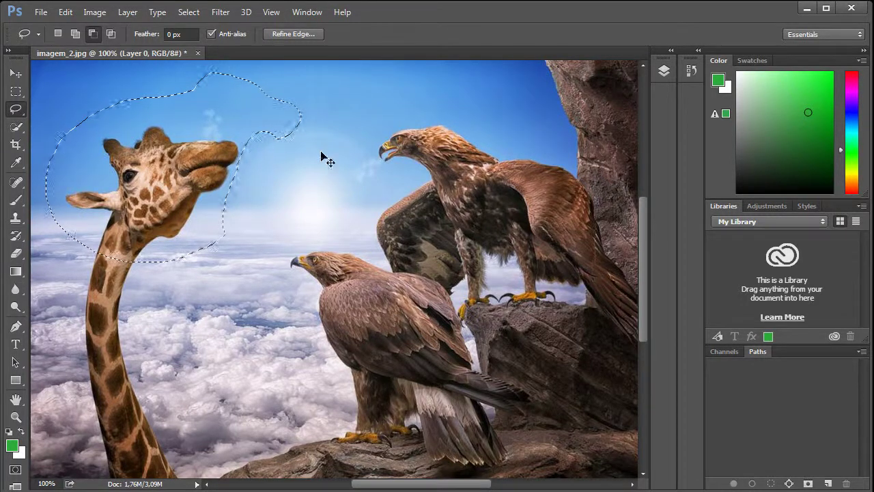
pyautogui.hotkey('ctrl', 'd')
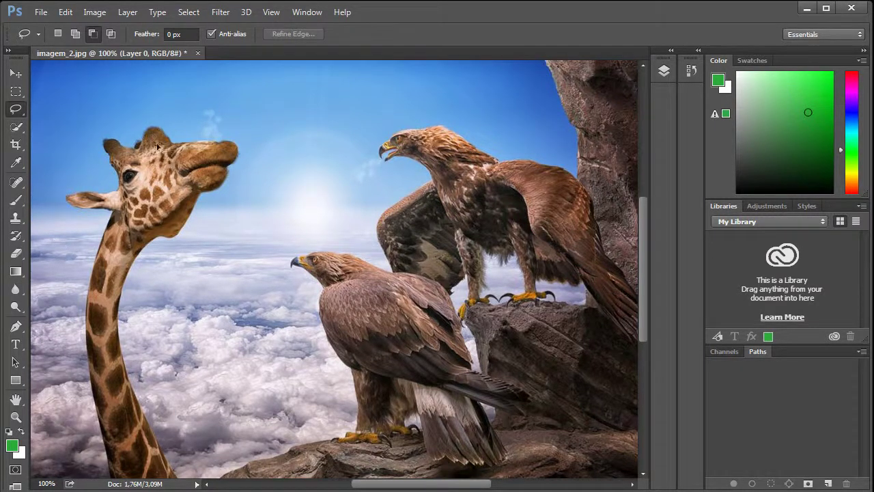
# Lasso around the giraffe's head, then Shift-add the sky on its right into one loop.
pyautogui.moveTo(179, 102)
pyautogui.mouseDown()
pyautogui.moveTo(63, 164)
pyautogui.moveTo(61, 221)
pyautogui.moveTo(79, 254)
pyautogui.moveTo(115, 279)
pyautogui.moveTo(214, 283)
pyautogui.mouseUp()
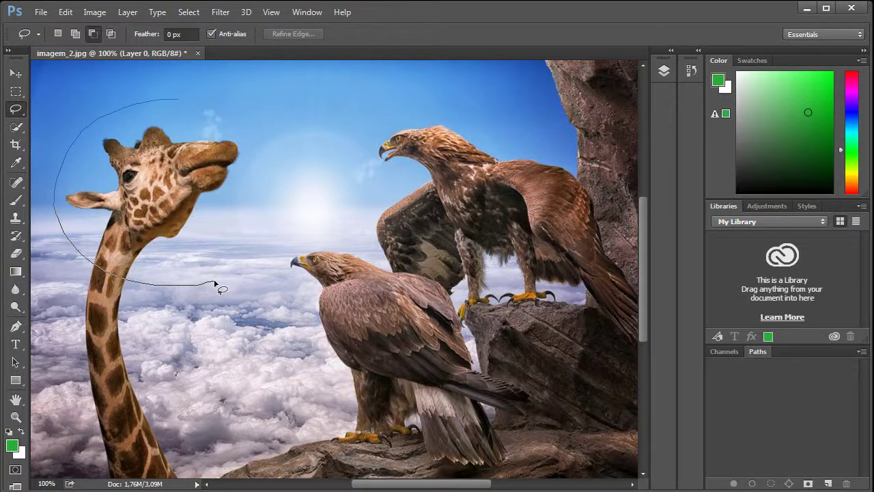
pyautogui.moveTo(215, 283); pyautogui.dragTo(214, 284)
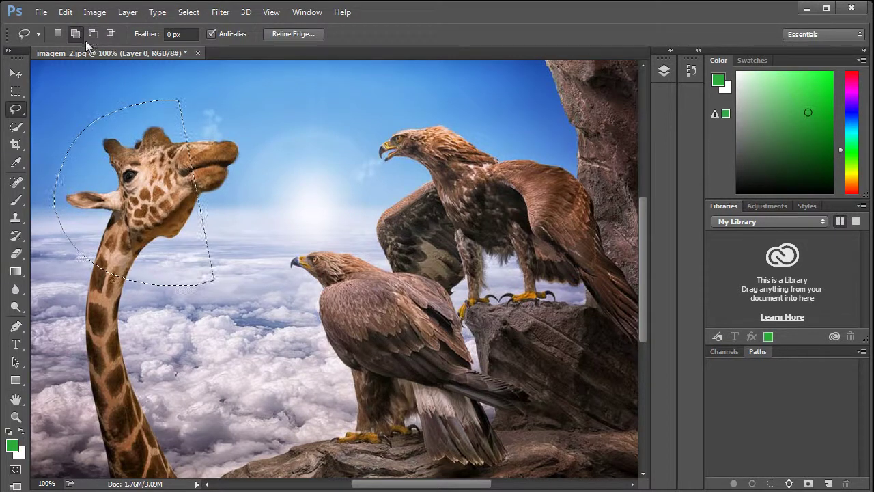
pyautogui.click(59, 34)
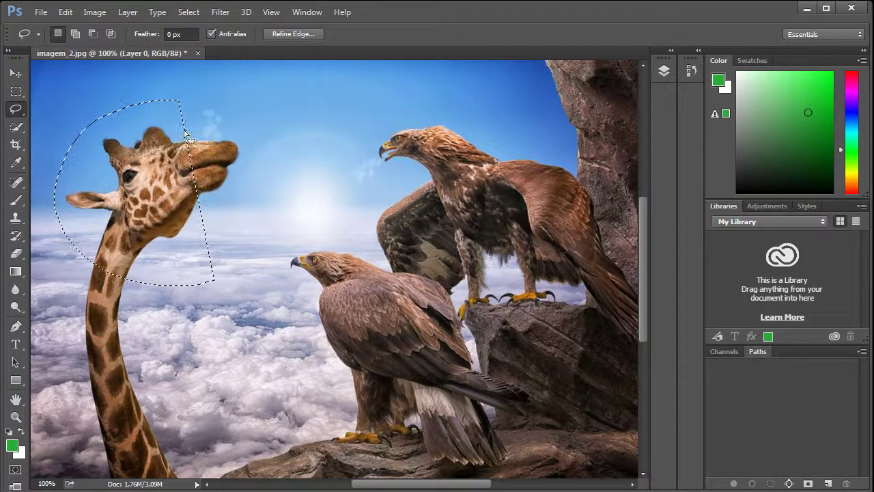
pyautogui.press('shift')
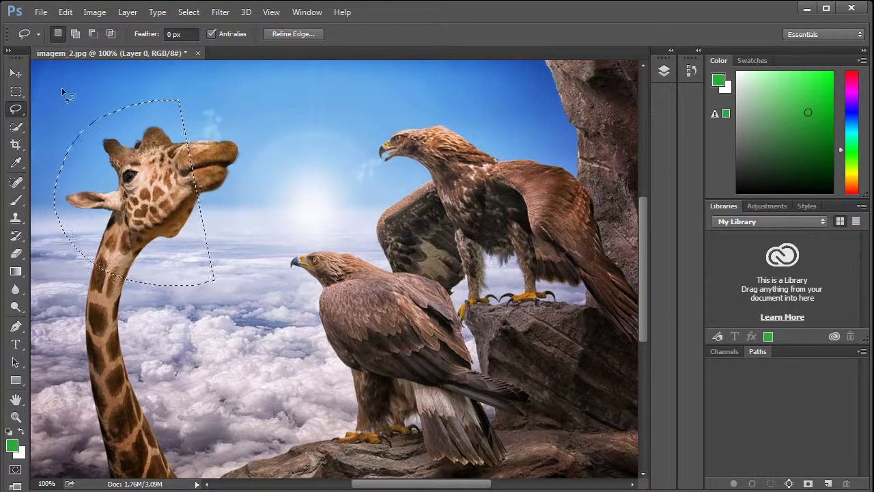
pyautogui.press('shift')
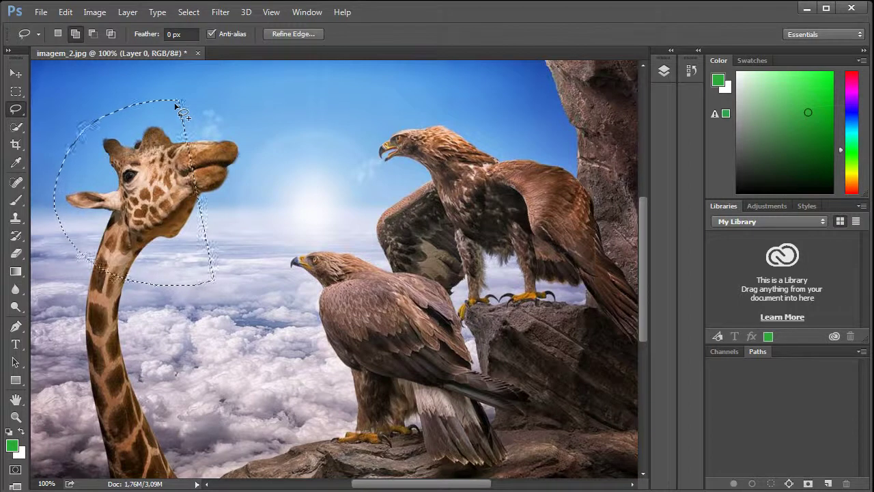
pyautogui.moveTo(196, 104)
pyautogui.mouseDown()
pyautogui.moveTo(286, 214)
pyautogui.moveTo(280, 247)
pyautogui.moveTo(239, 278)
pyautogui.moveTo(205, 281)
pyautogui.moveTo(177, 248)
pyautogui.mouseUp()
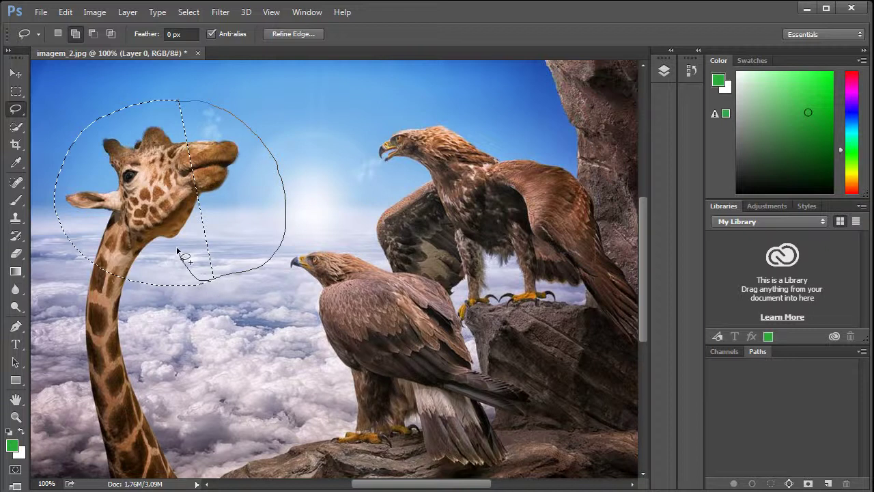
pyautogui.moveTo(178, 249); pyautogui.dragTo(182, 253)
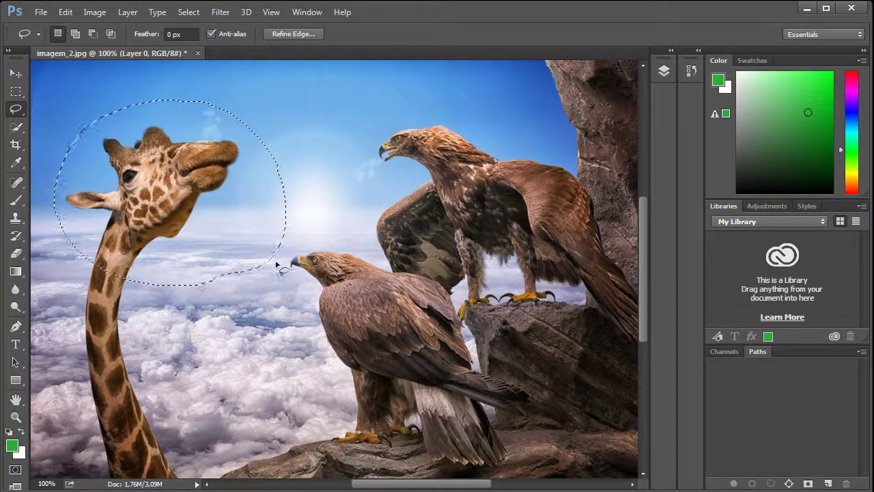
# Clear the head selection via Select > Deselect and switch to the Polygonal Lasso Tool.
pyautogui.click(20, 114)
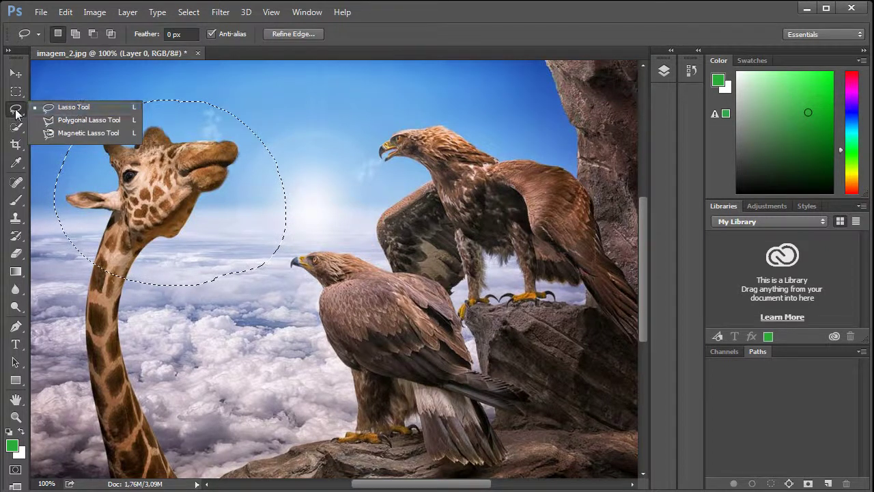
pyautogui.click(72, 107)
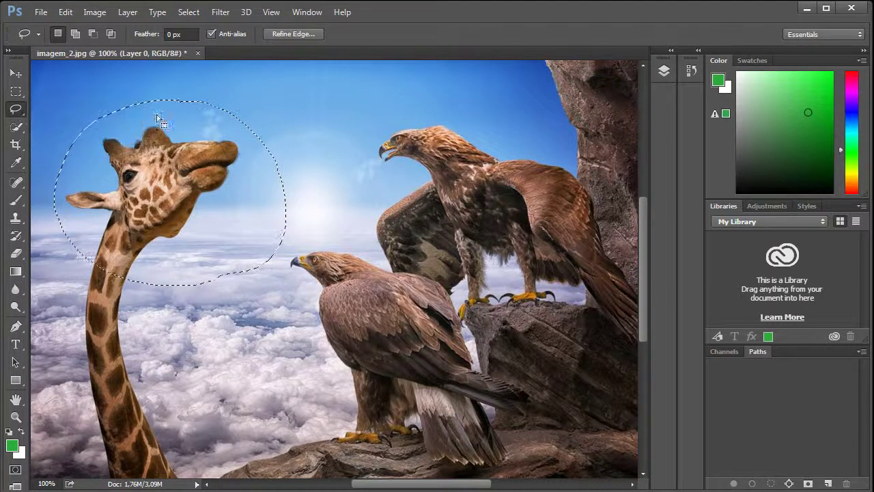
pyautogui.click(215, 123)
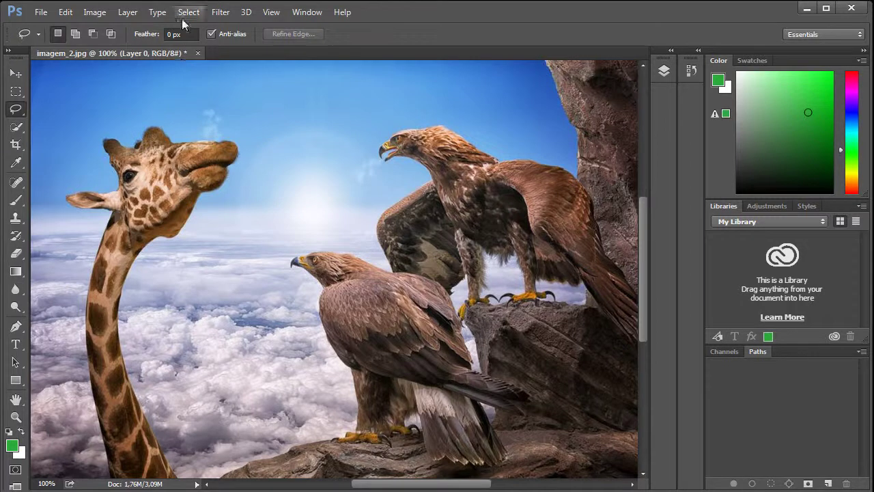
pyautogui.click(185, 14)
pyautogui.rightClick(17, 112)
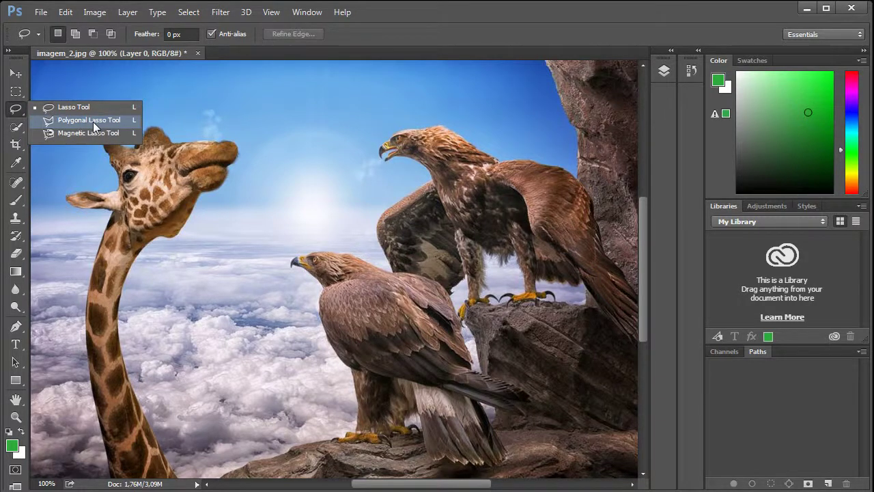
pyautogui.click(93, 122)
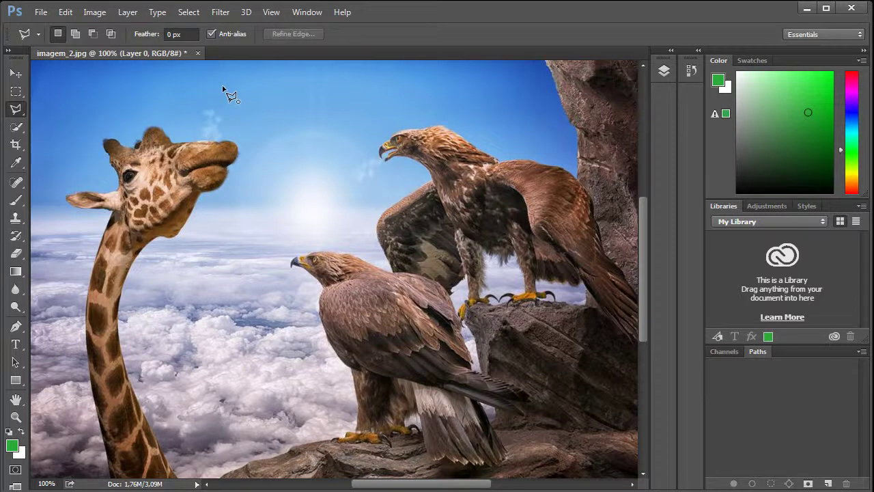
# Click eight corner points around the giraffe's head and close the polygon at the start.
pyautogui.click(222, 86)
pyautogui.click(113, 103)
pyautogui.click(88, 142)
pyautogui.click(86, 184)
pyautogui.click(53, 191)
pyautogui.click(52, 217)
pyautogui.click(210, 265)
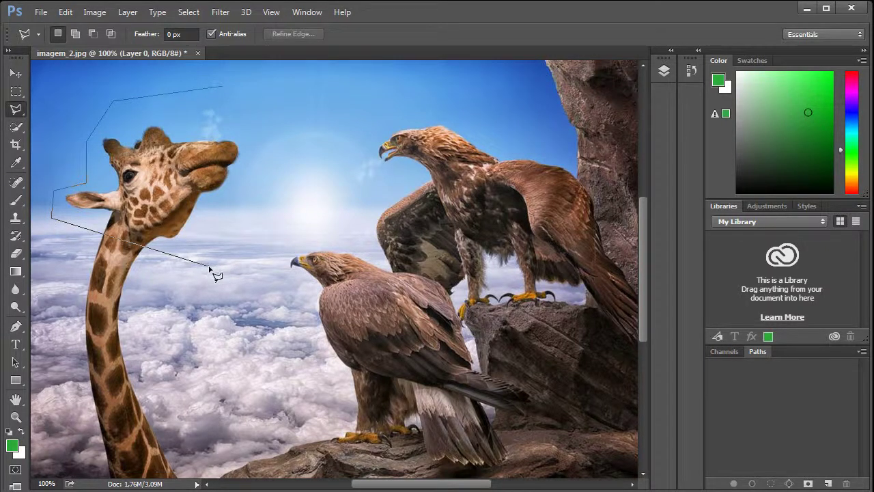
pyautogui.click(287, 158)
pyautogui.click(225, 90)
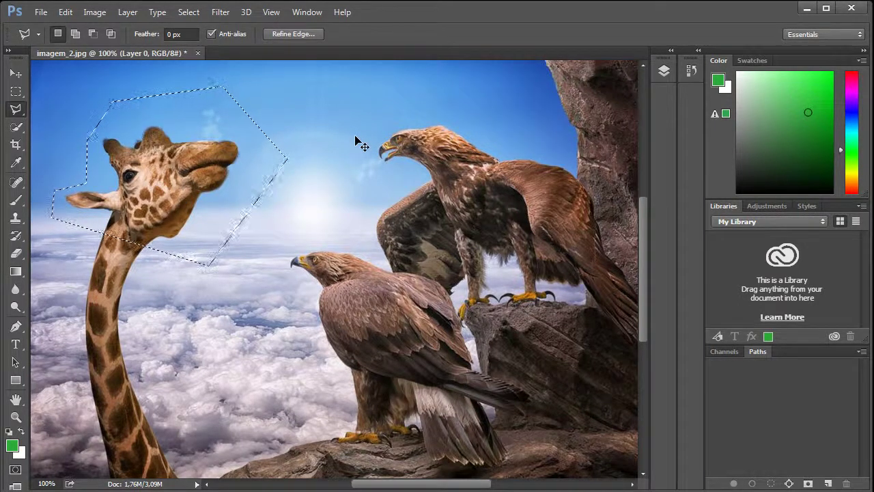
pyautogui.click(188, 11)
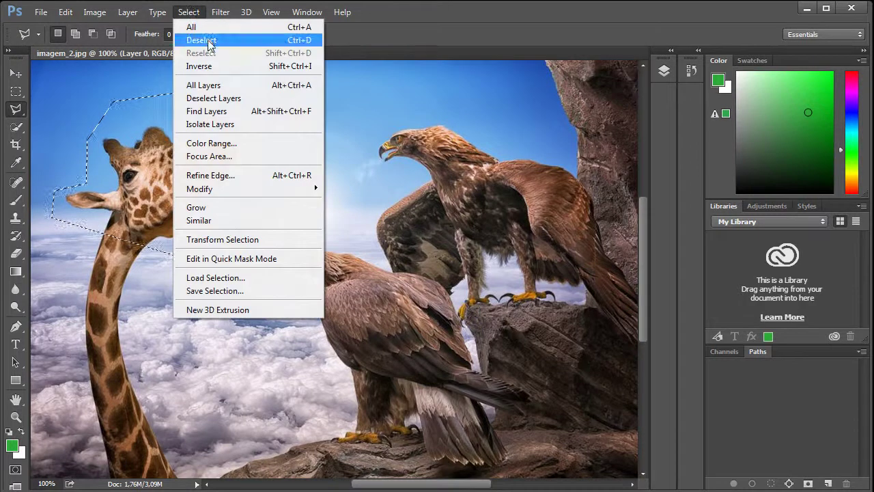
# Deselect the old polygon, then start a new outline and cancel it with Esc.
pyautogui.click(203, 41)
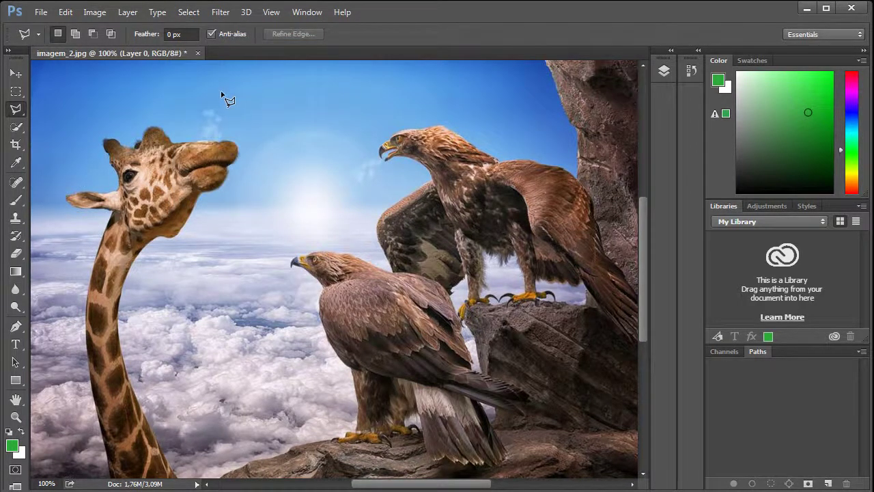
pyautogui.click(271, 84)
pyautogui.click(128, 90)
pyautogui.click(51, 183)
pyautogui.click(55, 261)
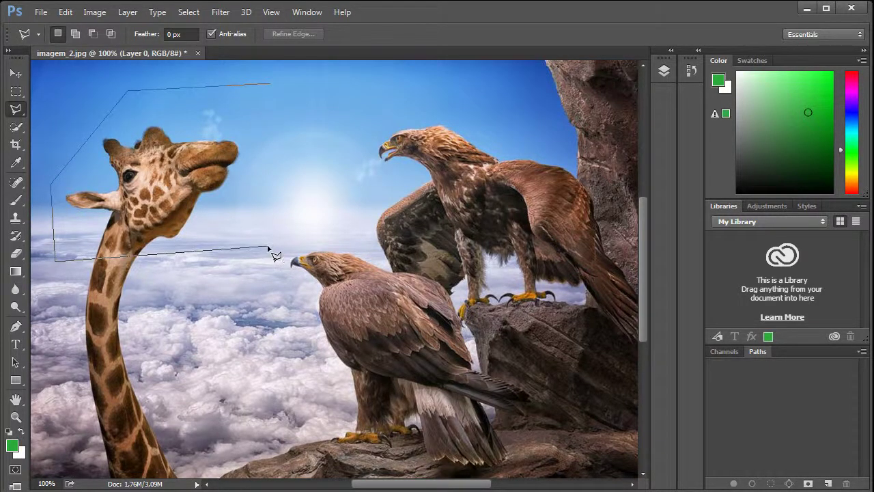
pyautogui.click(268, 246)
pyautogui.press('Escape')
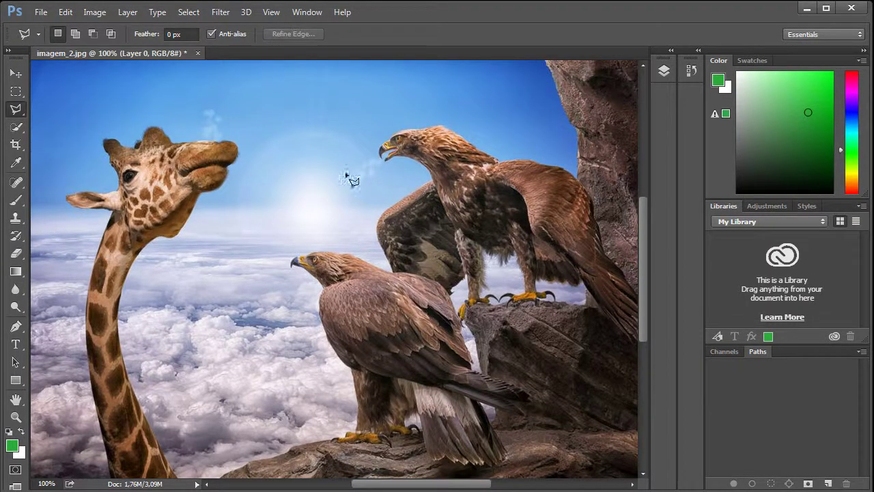
# Draw a five-point polygon around the head, double-click to close, then deselect with Ctrl+D.
pyautogui.click(273, 86)
pyautogui.click(82, 91)
pyautogui.click(50, 241)
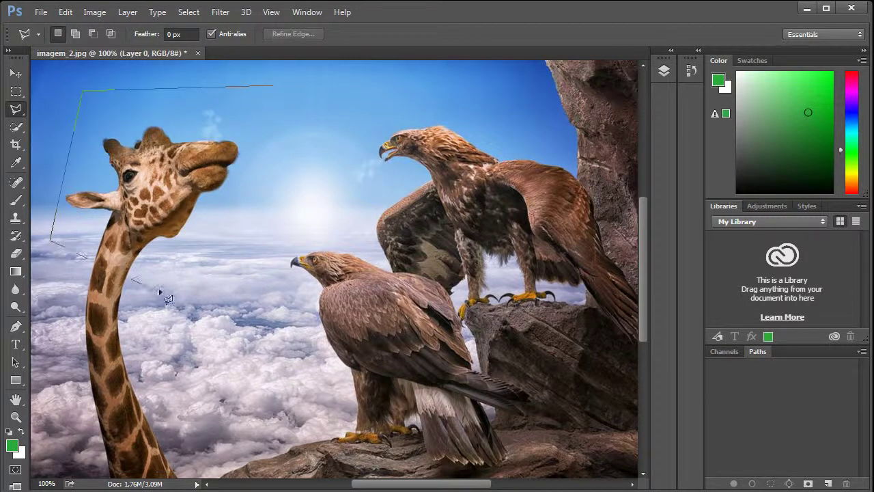
pyautogui.click(194, 288)
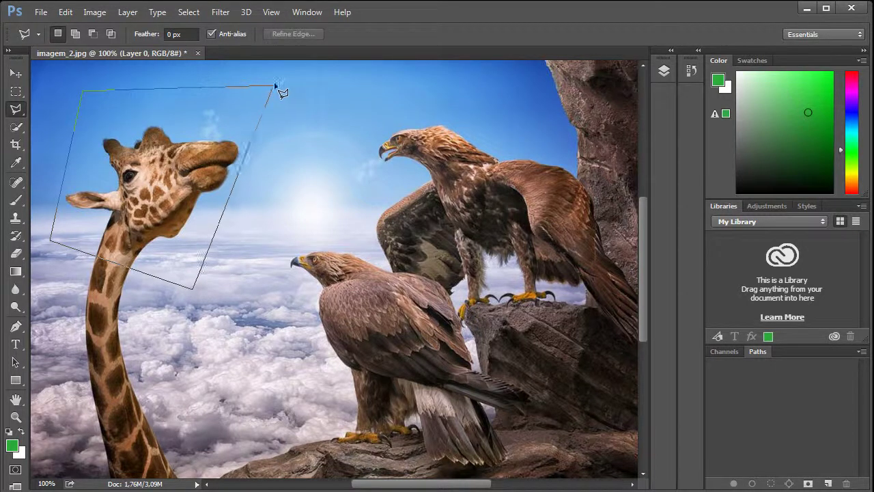
pyautogui.doubleClick(270, 250)
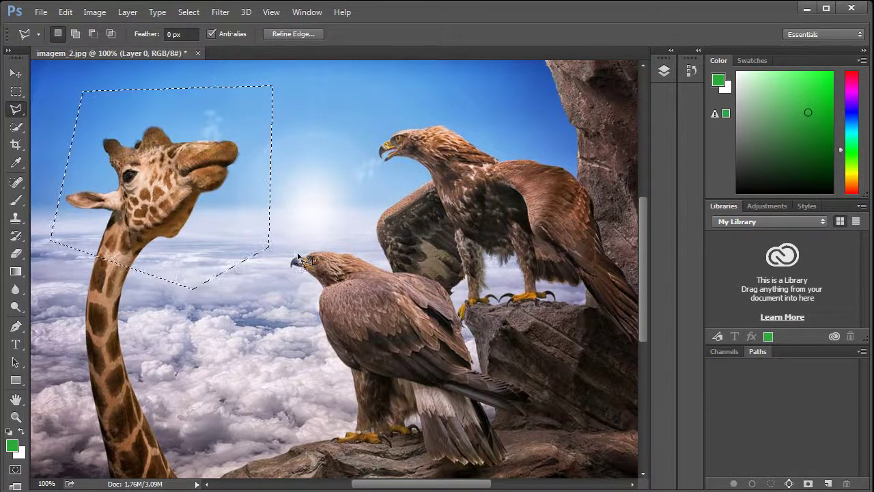
pyautogui.hotkey('ctrl', 'd')
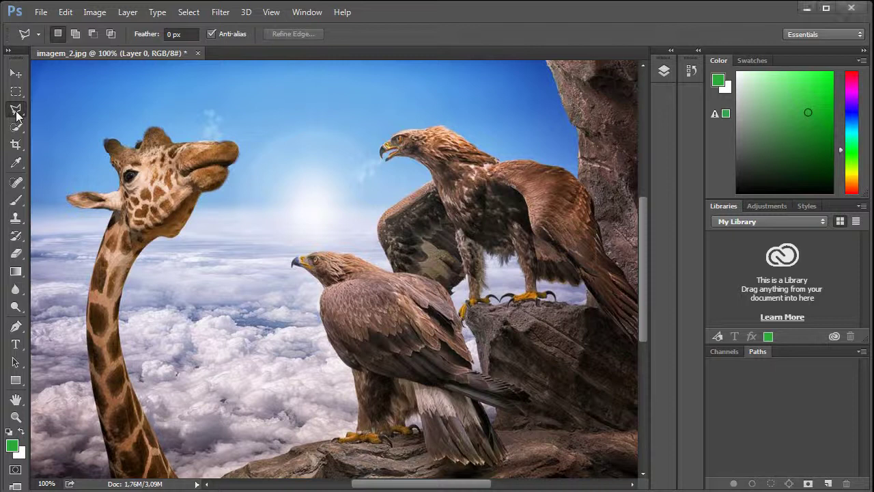
# Choose the Magnetic Lasso Tool (Width 10 px, Contrast 10%, Frequency 57) from the lasso flyout.
pyautogui.rightClick(16, 113)
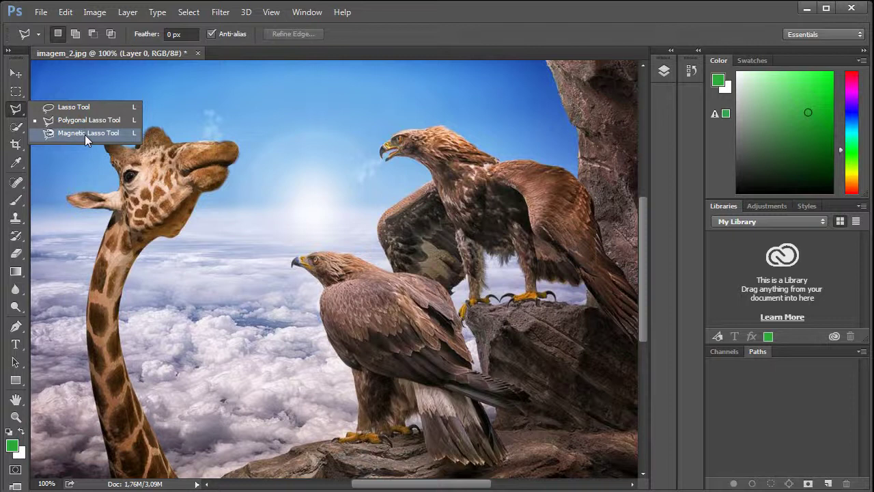
pyautogui.click(84, 133)
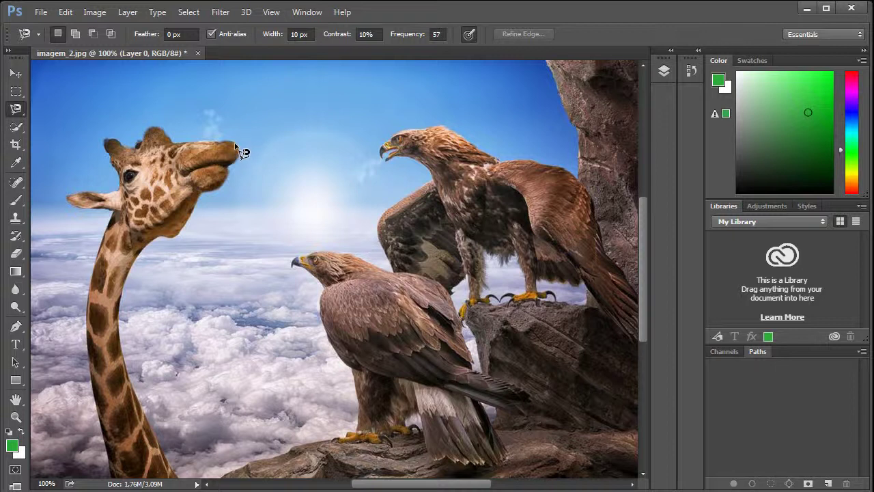
# Alt-scroll to zoom in to about 177% on the giraffe's snout.
pyautogui.scroll(1, 238, 159)
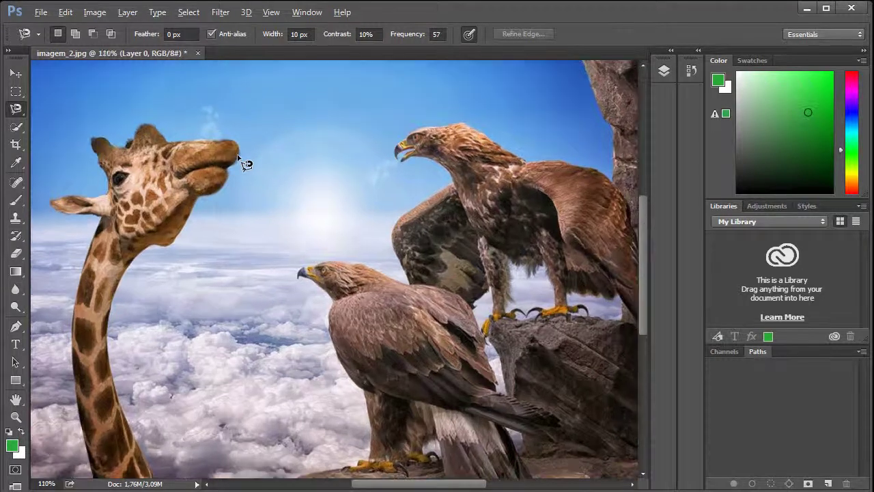
pyautogui.scroll(1, 238, 160)
pyautogui.scroll(1, 239, 159)
pyautogui.scroll(1, 239, 159)
pyautogui.press('alt')
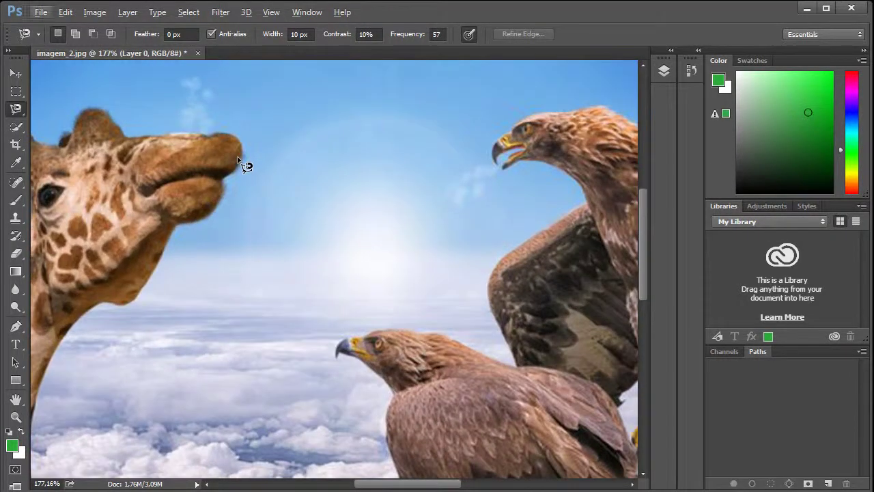
# Pan to the giraffe head and close the magnetic lasso trace from neck to muzzle.
pyautogui.moveTo(239, 159); pyautogui.dragTo(373, 178)
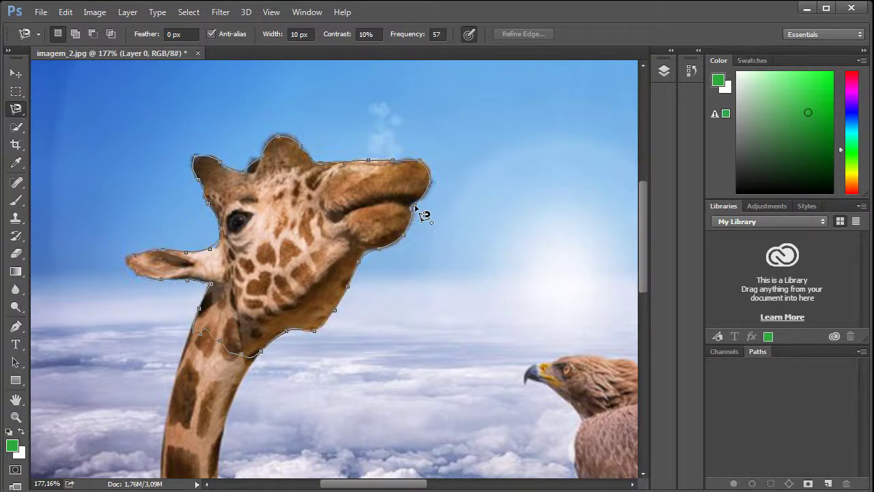
pyautogui.click(417, 208)
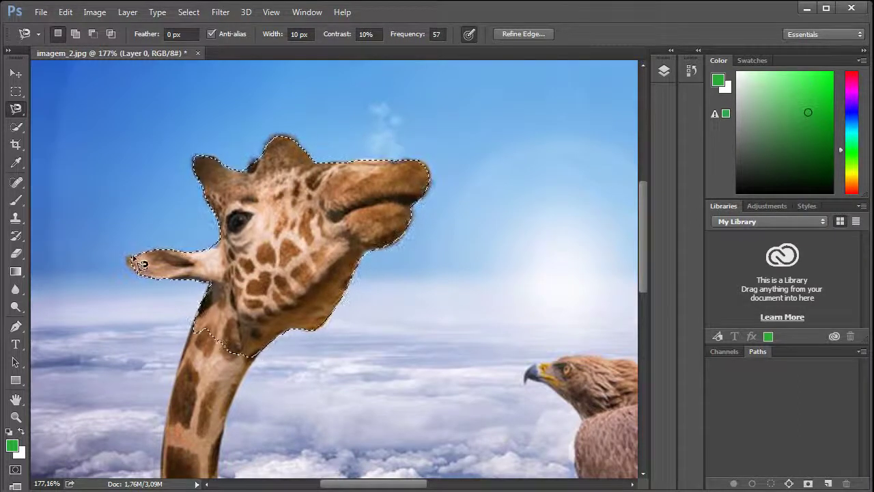
# Close the magnetic lasso trace at the neck, then switch to the freehand Lasso Tool.
pyautogui.click(258, 354)
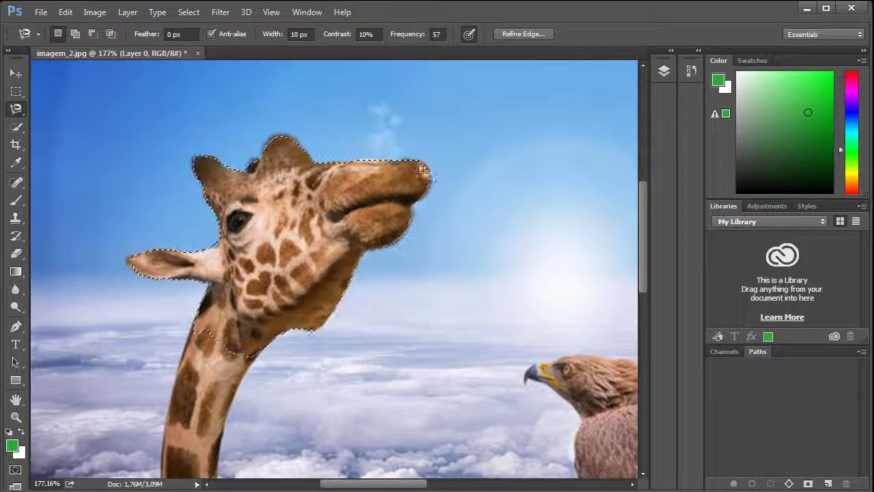
pyautogui.rightClick(15, 110)
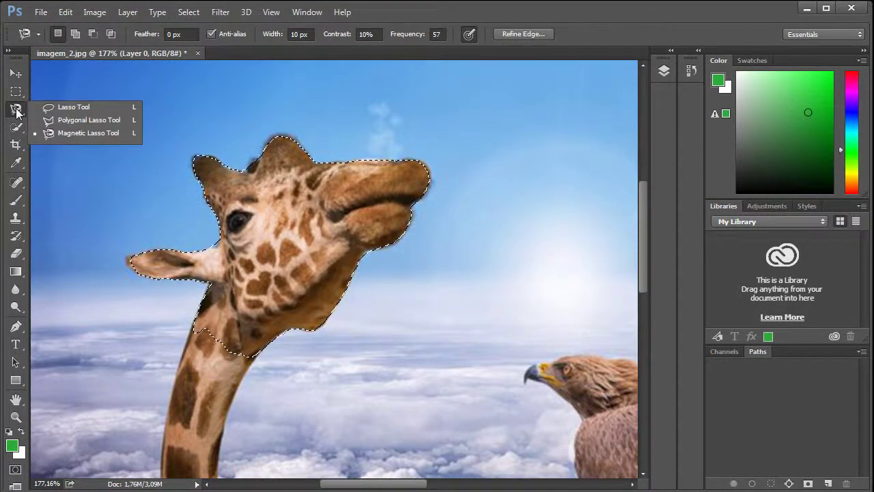
pyautogui.click(60, 108)
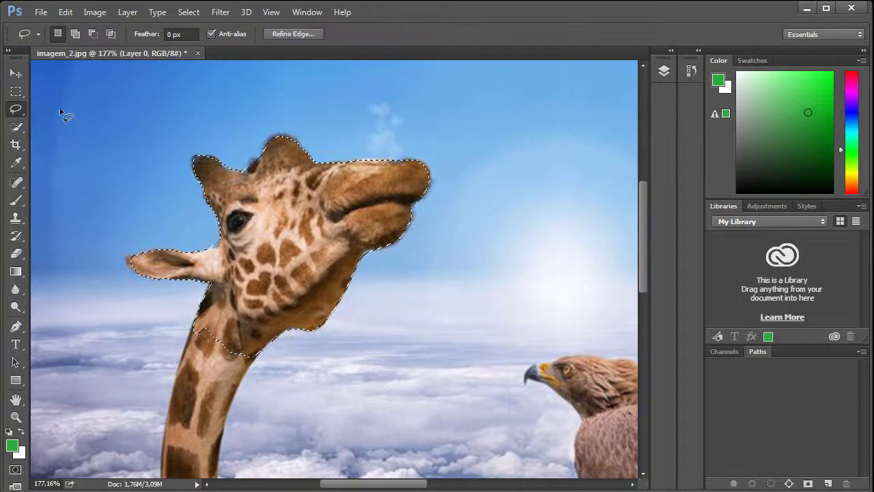
# Set the lasso to Subtract from selection and zoom in on the giraffe's cheek.
pyautogui.click(95, 32)
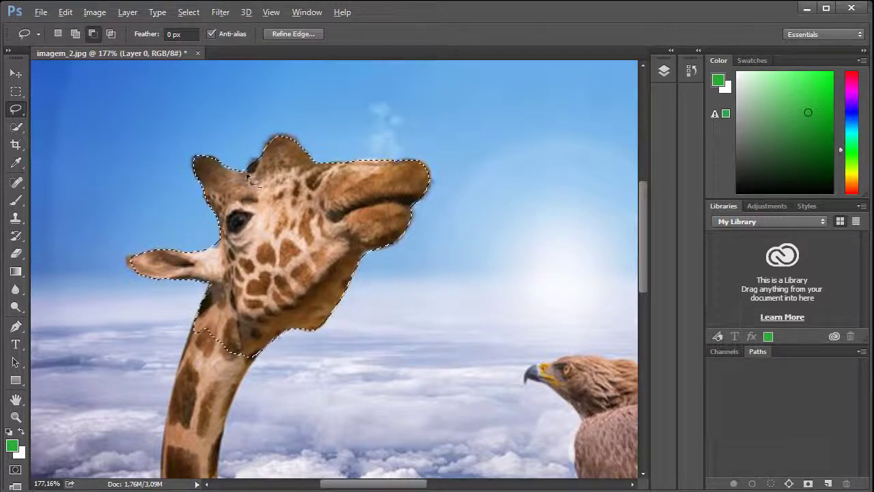
pyautogui.scroll(1, 244, 179)
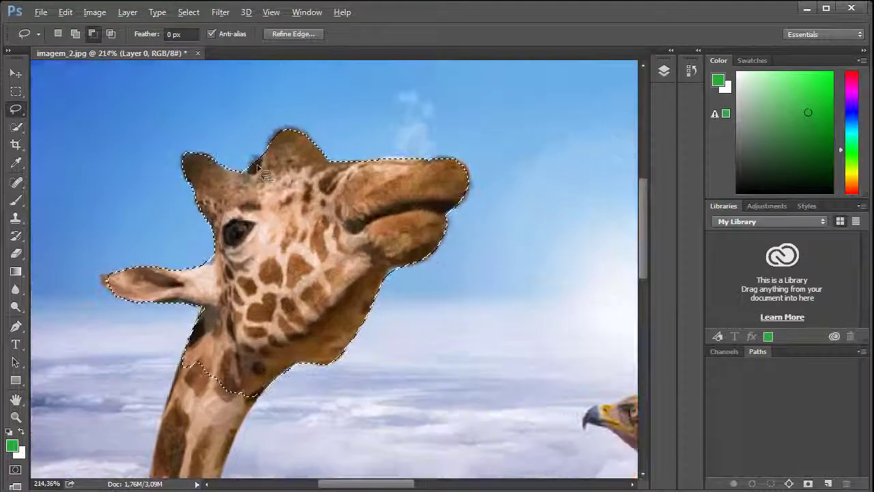
pyautogui.scroll(2, 244, 179)
pyautogui.scroll(1, 243, 178)
pyautogui.scroll(2, 242, 177)
pyautogui.scroll(1, 236, 176)
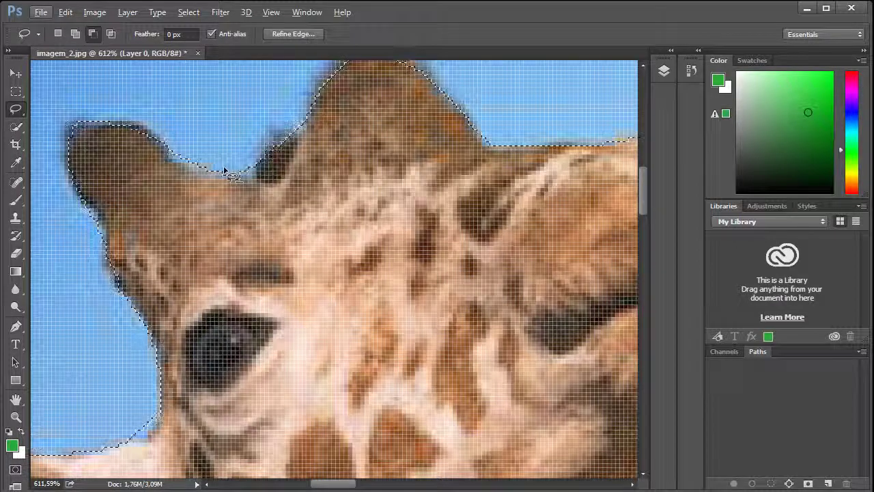
pyautogui.click(92, 34)
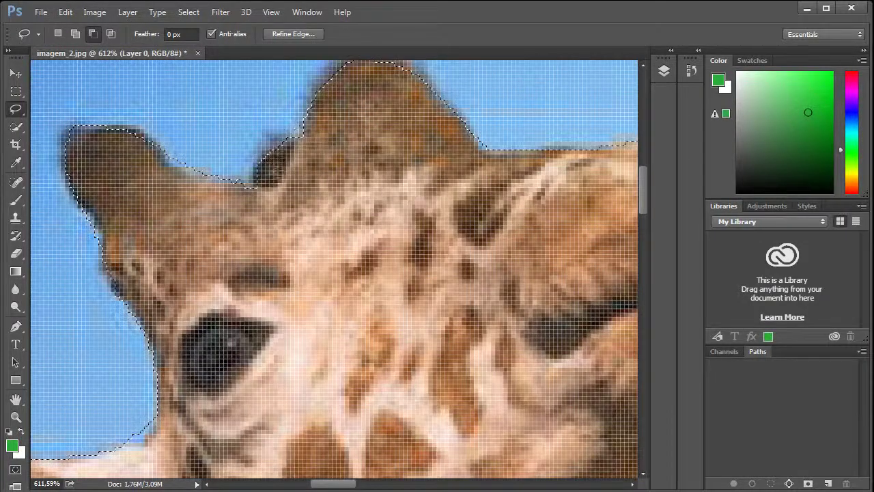
pyautogui.scroll(-5, 288, 171)
pyautogui.scroll(1, 190, 372)
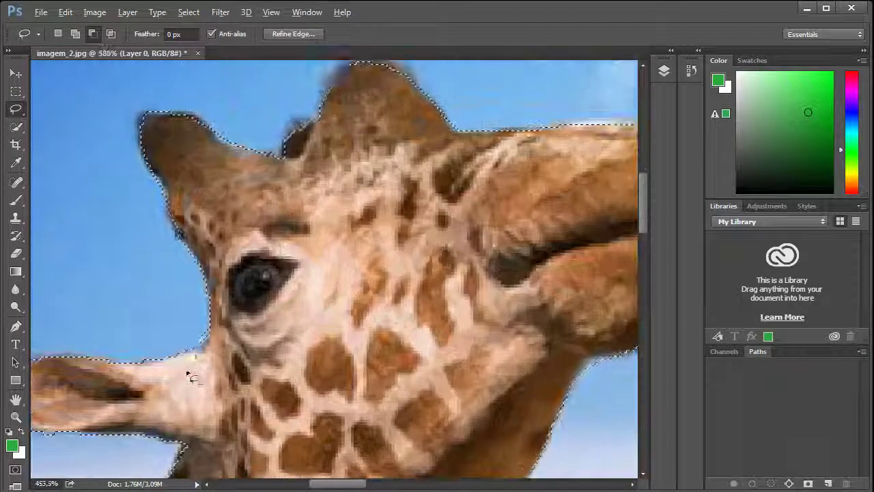
pyautogui.scroll(2, 190, 365)
pyautogui.scroll(2, 191, 362)
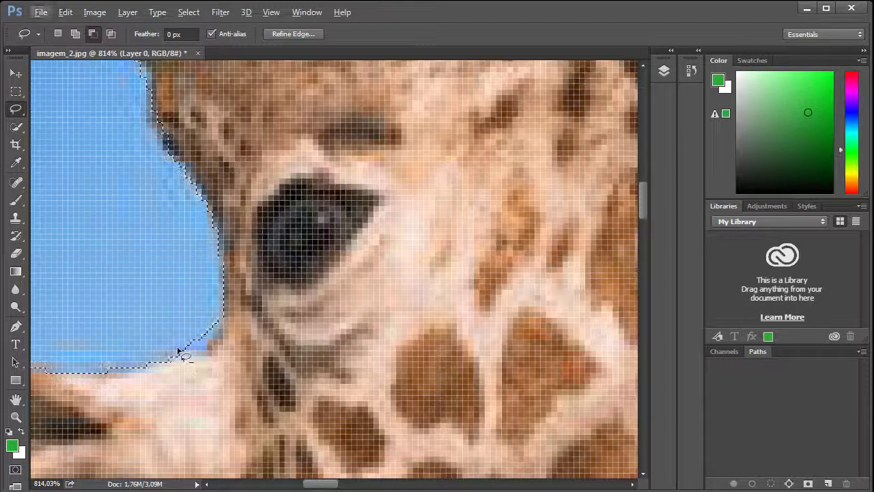
# Lasso the stray sky patch beside the cheek out of the head selection.
pyautogui.moveTo(198, 352); pyautogui.dragTo(214, 309)
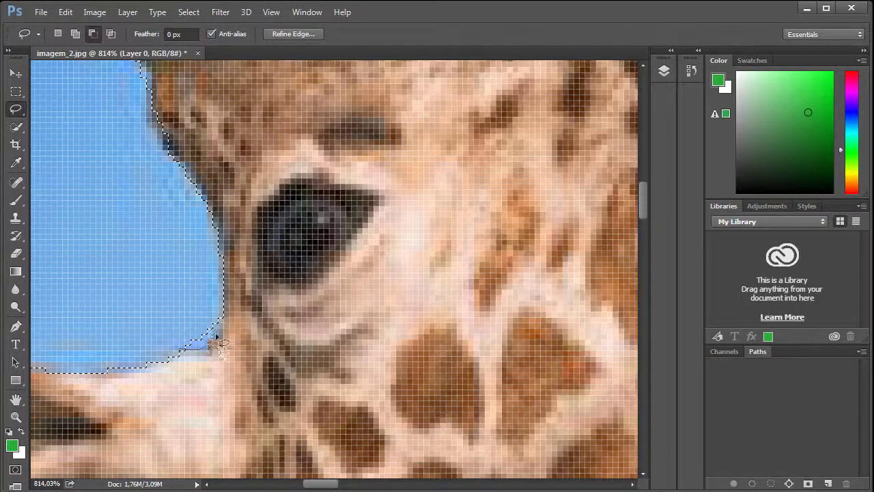
pyautogui.moveTo(213, 309); pyautogui.dragTo(228, 347)
pyautogui.scroll(-5, 230, 344)
pyautogui.scroll(-3, 231, 345)
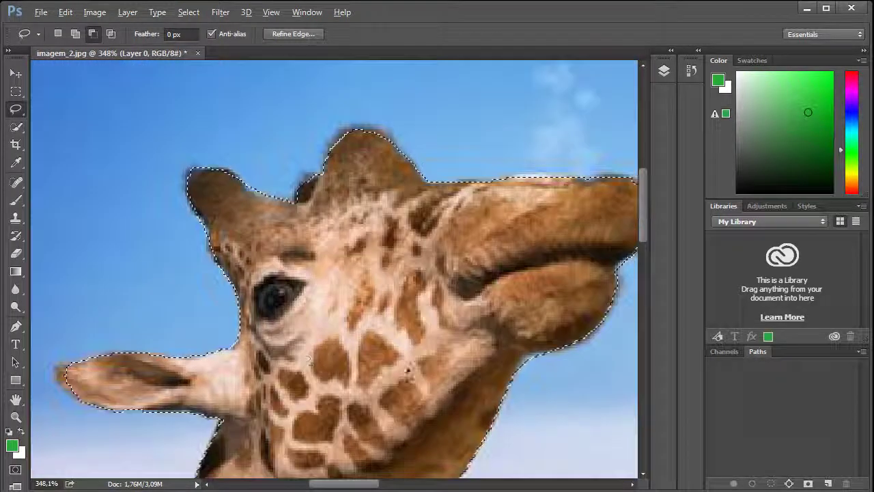
pyautogui.scroll(4, 539, 369)
pyautogui.scroll(2, 538, 362)
pyautogui.scroll(1, 533, 367)
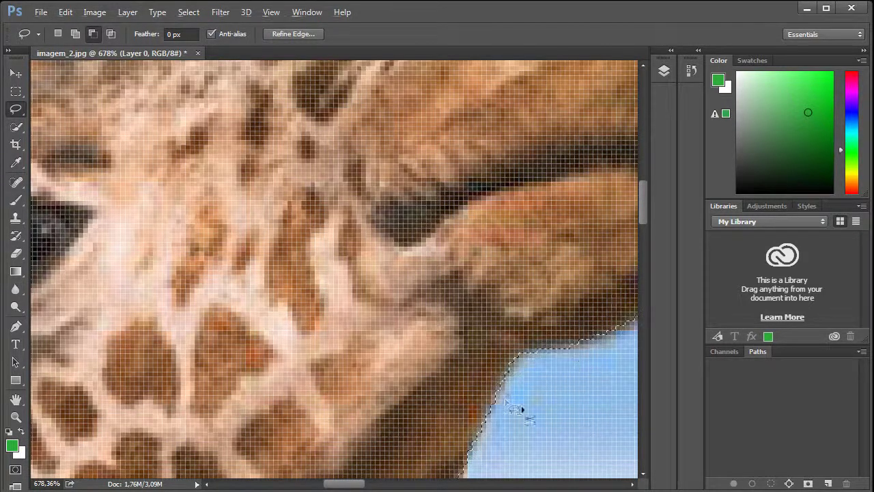
pyautogui.scroll(-2, 532, 423)
pyautogui.scroll(-2, 62, 389)
pyautogui.scroll(-1, 62, 389)
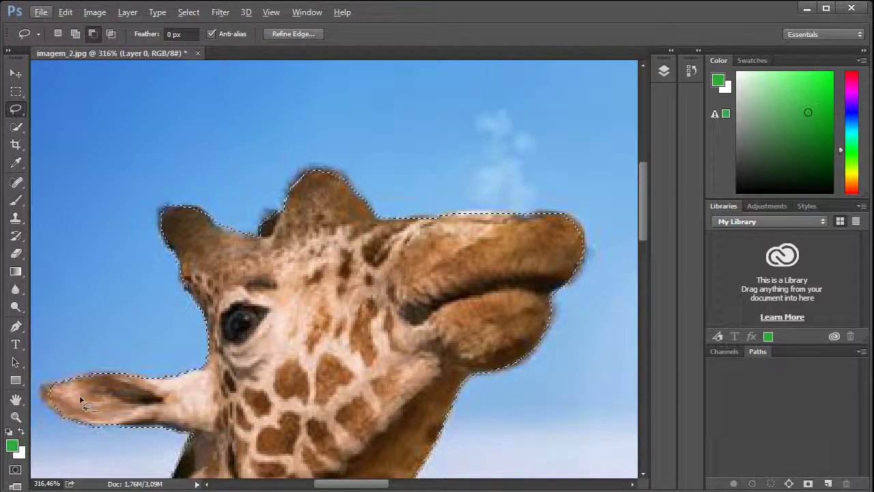
# Pan and zoom in on the giraffe's left ear.
pyautogui.moveTo(80, 402); pyautogui.dragTo(243, 251)
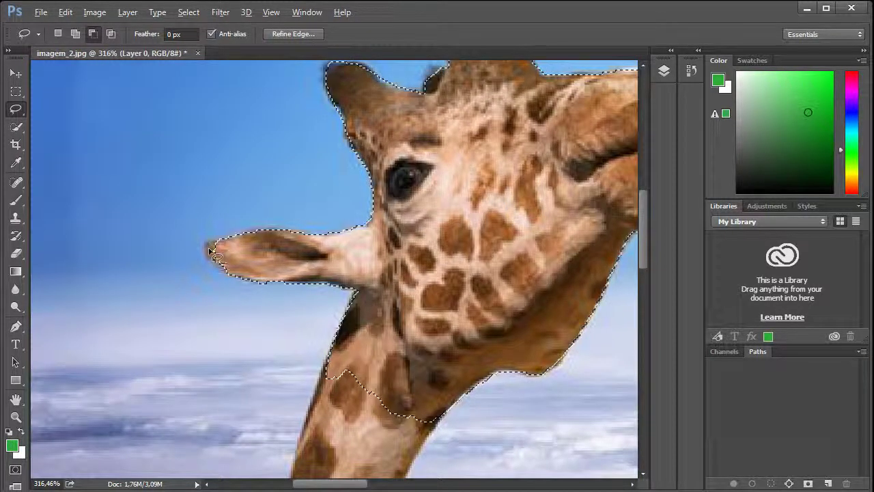
pyautogui.scroll(1, 212, 253)
pyautogui.scroll(1, 212, 253)
pyautogui.scroll(1, 215, 253)
pyautogui.scroll(1, 219, 254)
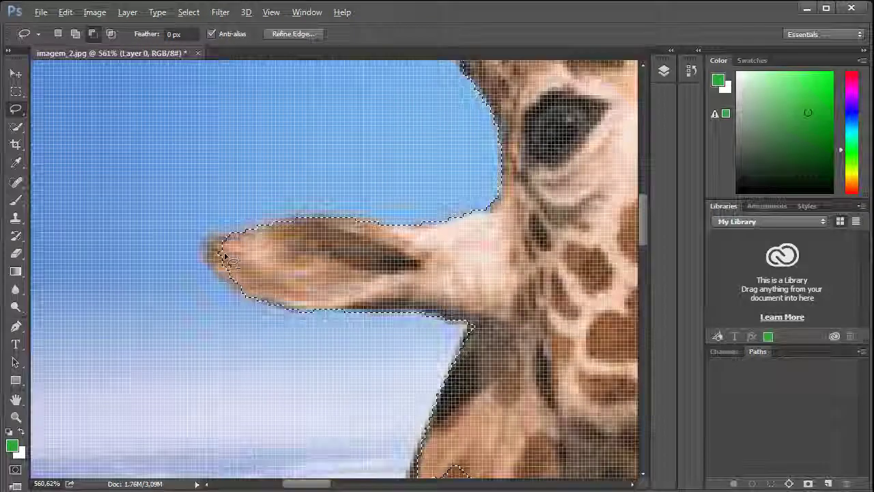
pyautogui.scroll(1, 222, 255)
pyautogui.scroll(1, 221, 255)
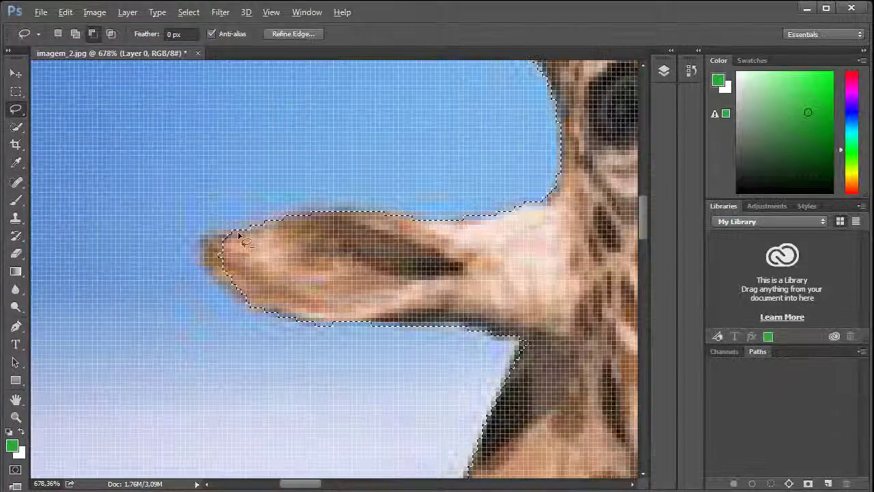
# Add the giraffe's left ear tip to the selection with an Add to selection lasso stroke.
pyautogui.click(75, 35)
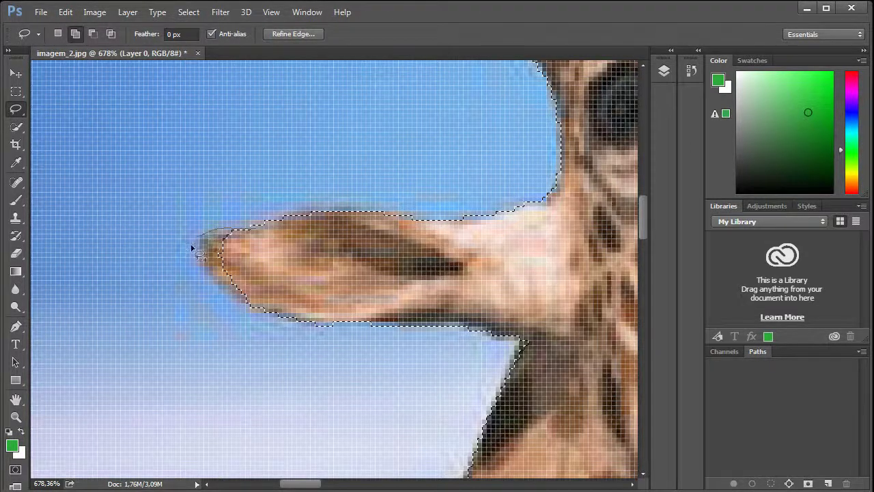
pyautogui.moveTo(198, 263)
pyautogui.mouseDown()
pyautogui.moveTo(281, 323)
pyautogui.moveTo(298, 292)
pyautogui.moveTo(279, 261)
pyautogui.mouseUp()
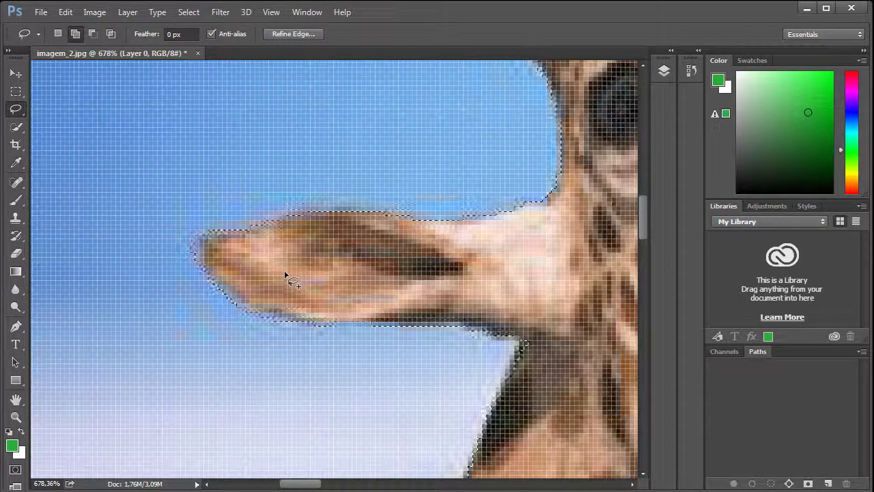
pyautogui.scroll(-2, 285, 279)
pyautogui.scroll(-2, 287, 280)
pyautogui.scroll(-1, 290, 280)
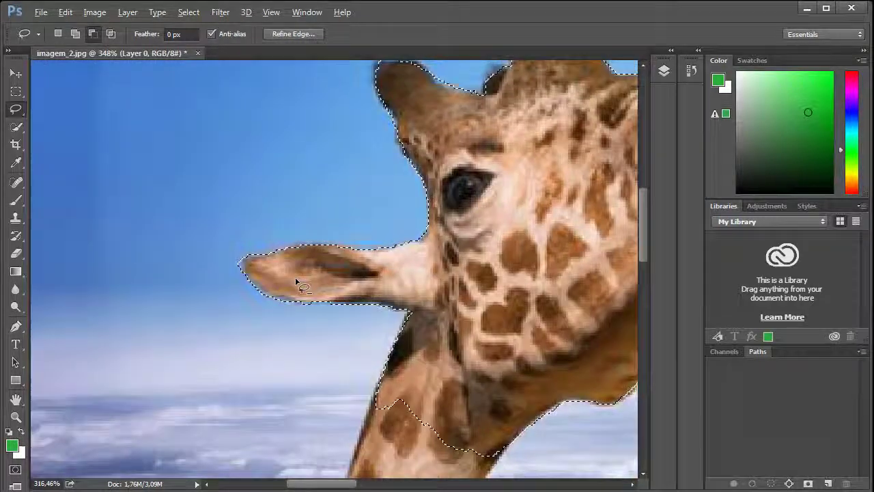
pyautogui.scroll(-1, 293, 281)
pyautogui.scroll(-2, 300, 284)
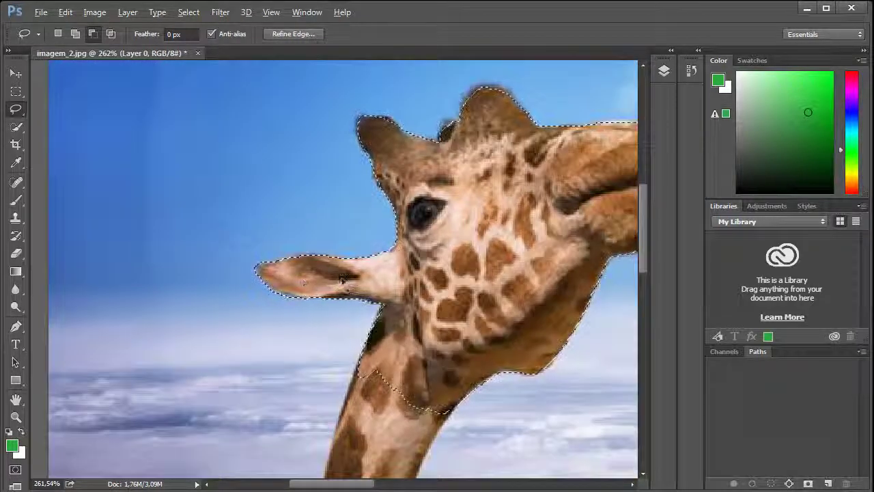
pyautogui.scroll(-2, 355, 284)
pyautogui.scroll(-2, 410, 286)
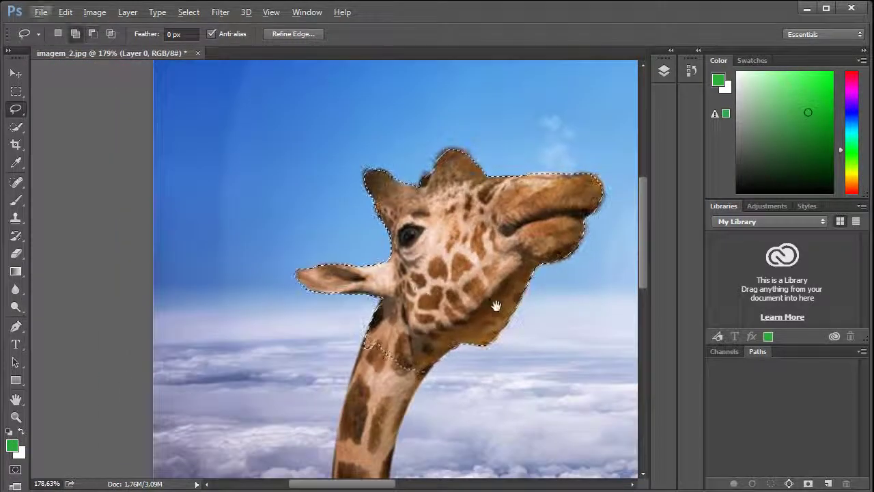
pyautogui.moveTo(498, 303); pyautogui.dragTo(363, 285)
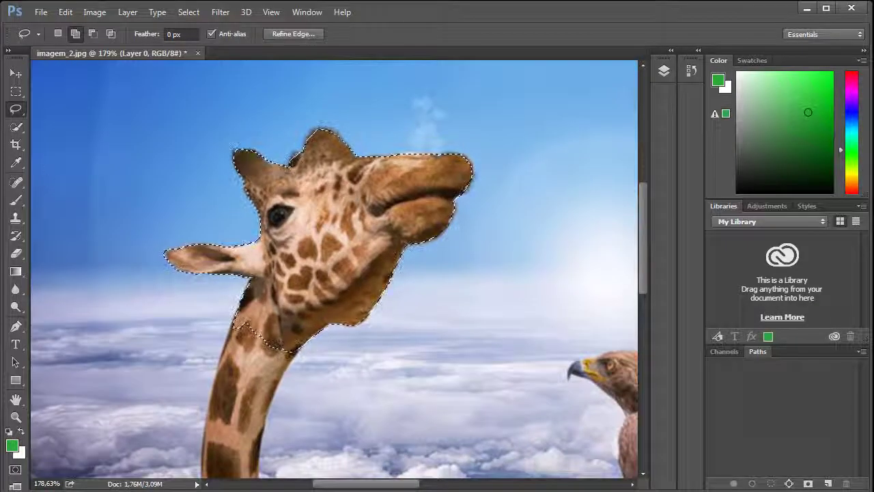
# Switch from the freehand lasso back to the Magnetic Lasso Tool.
pyautogui.rightClick(19, 116)
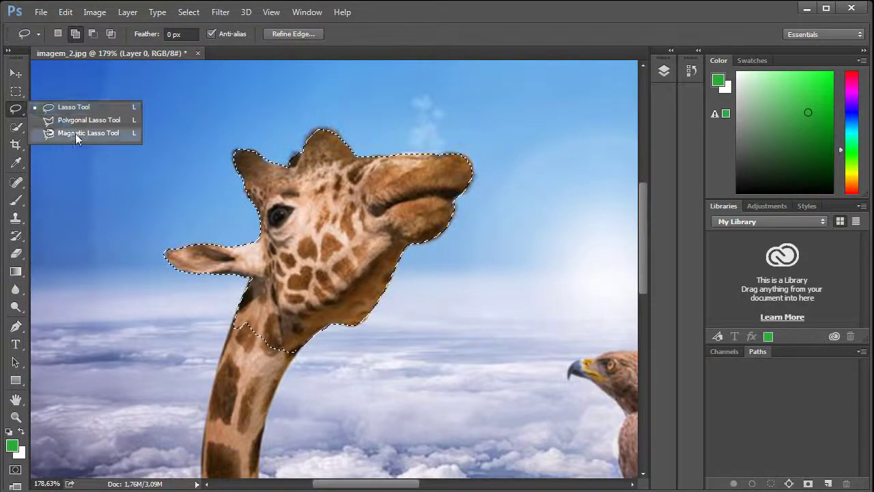
pyautogui.click(75, 133)
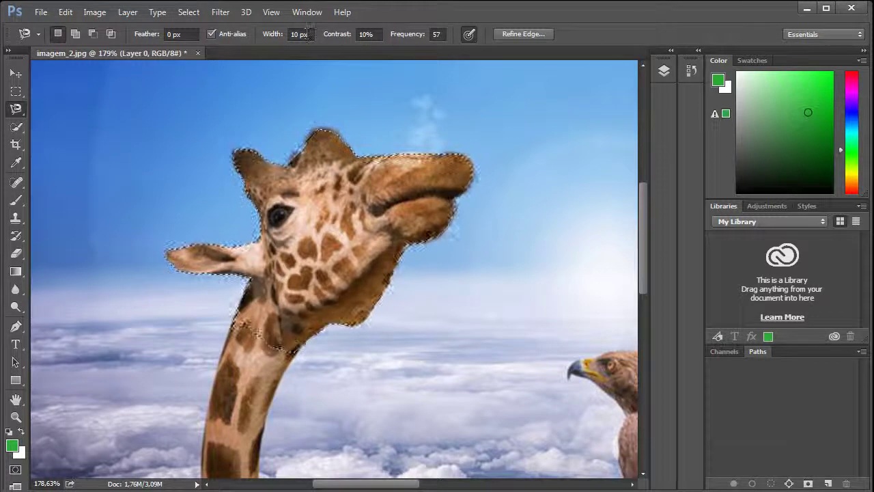